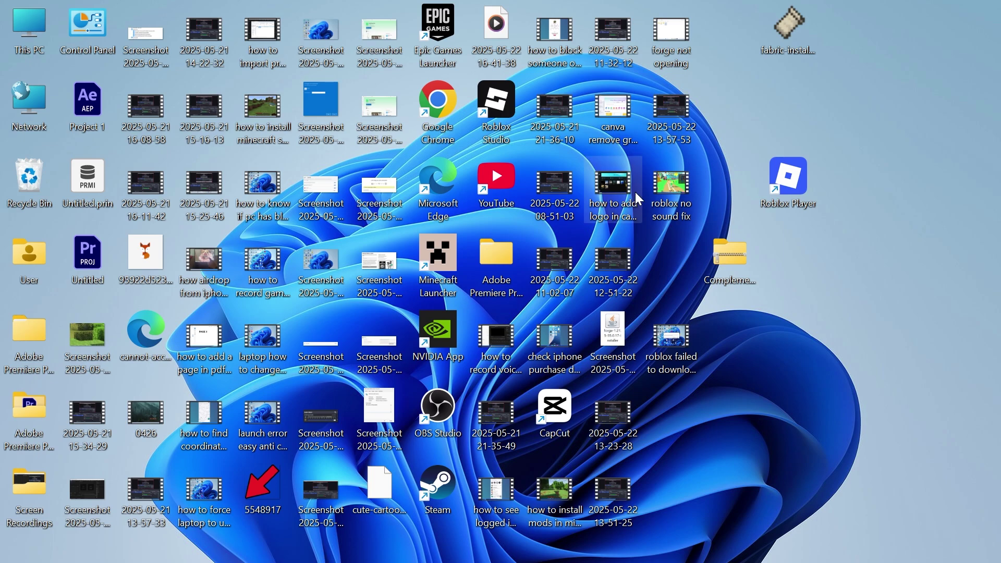
- Search the Start menu for cmd and launch Command Prompt as administrator
{"action": "mouse_move", "coordinate": [374, 530]}
{"action": "left_click", "coordinate": [336, 544]}
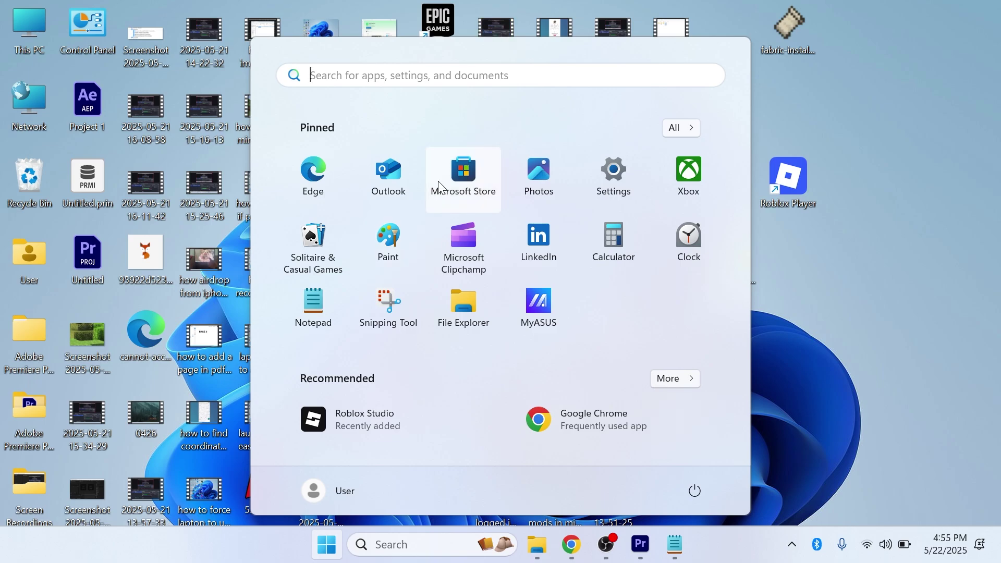
{"action": "type", "text": "cmd"}
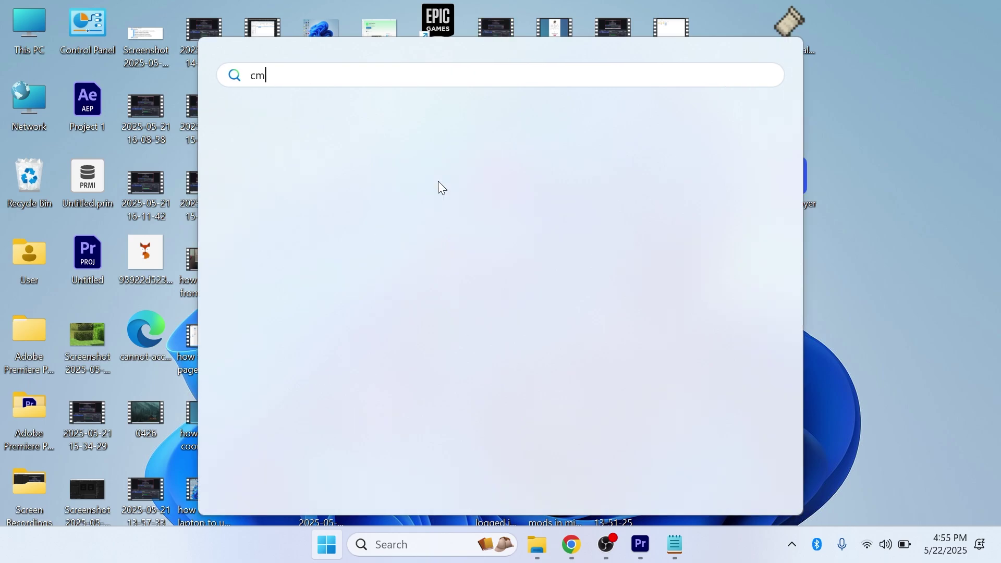
{"action": "right_click", "coordinate": [365, 202]}
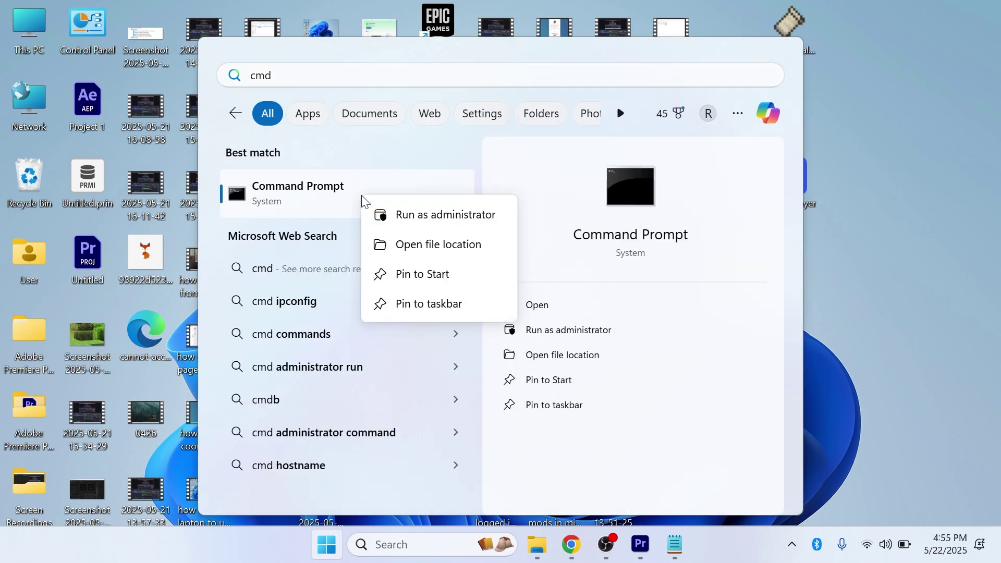
{"action": "left_click", "coordinate": [413, 218]}
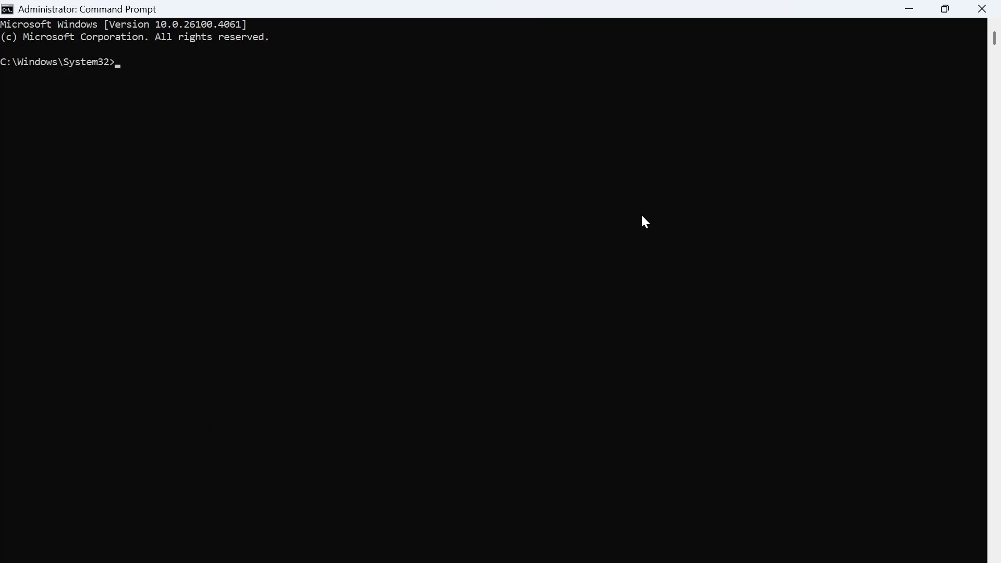
- Run sfc /scannow at the elevated Command Prompt
{"action": "type", "text": "sfc /scannow"}
{"action": "key", "text": "Return"}
- Paste and run dism /online /cleanup-image /restorehealth
{"action": "type", "text": "dism /online /cleanup-image /restorehealth"}
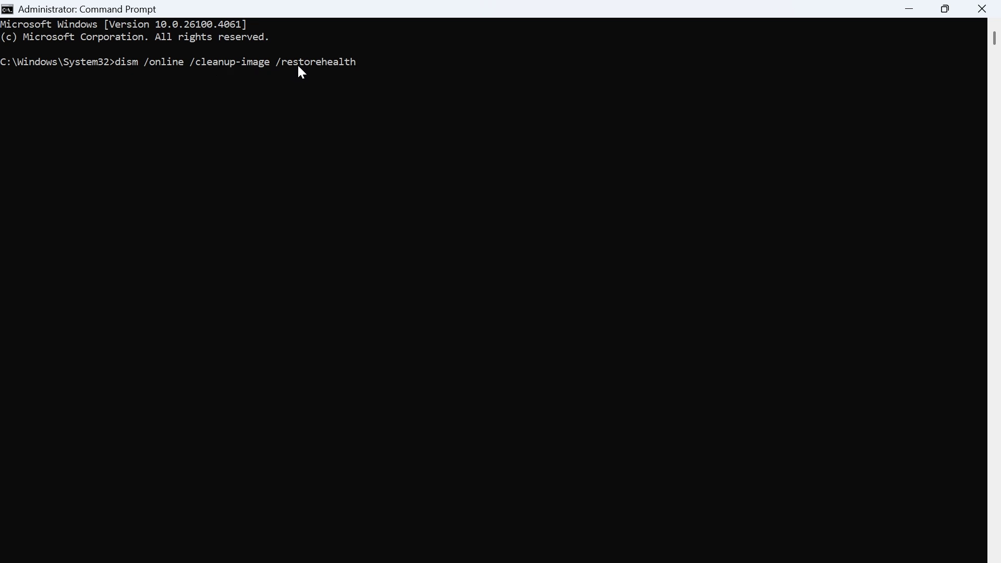
{"action": "key", "text": "Return"}
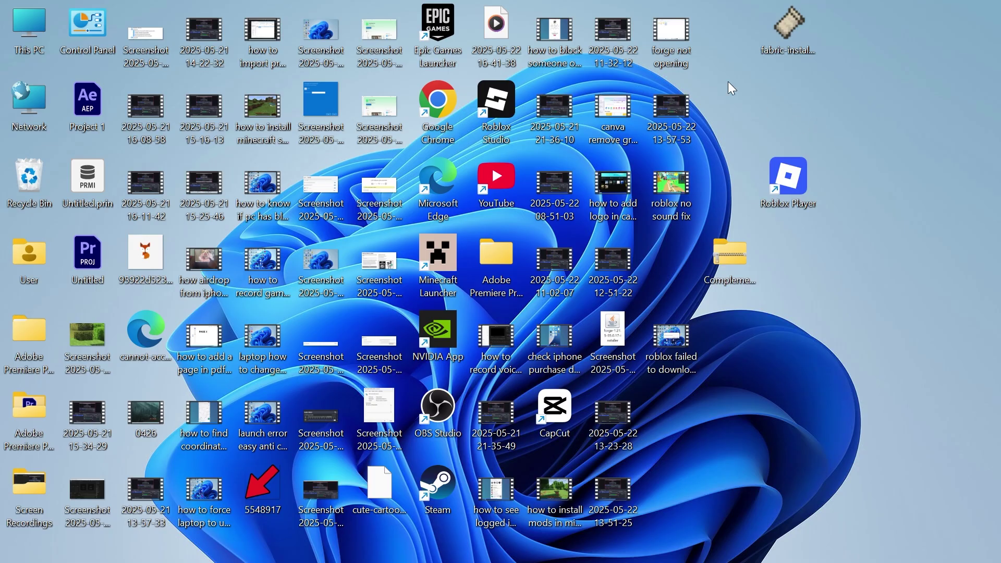
- Open Settings from Start search and check for updates on the Windows Update page
{"action": "left_click", "coordinate": [322, 533]}
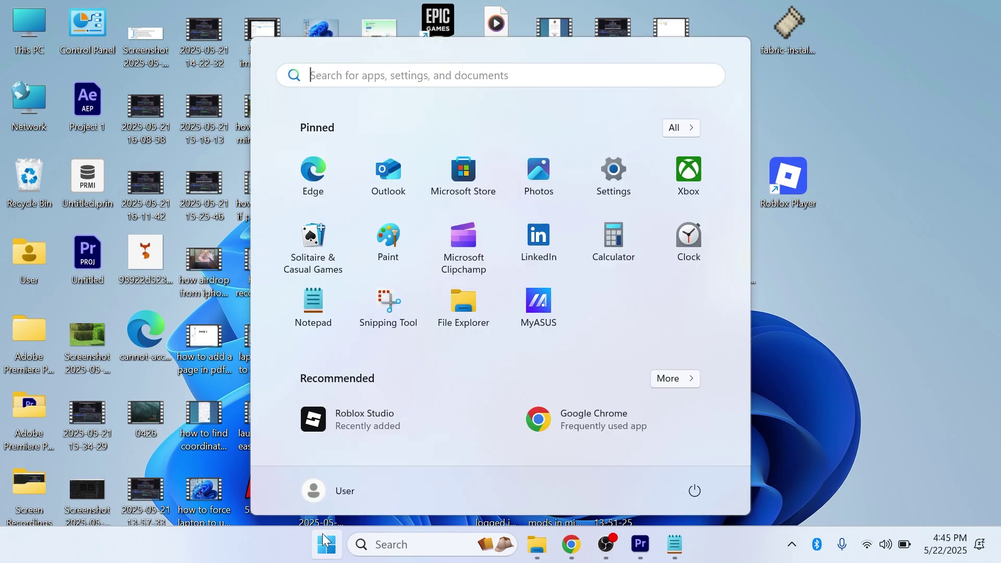
{"action": "type", "text": "sett"}
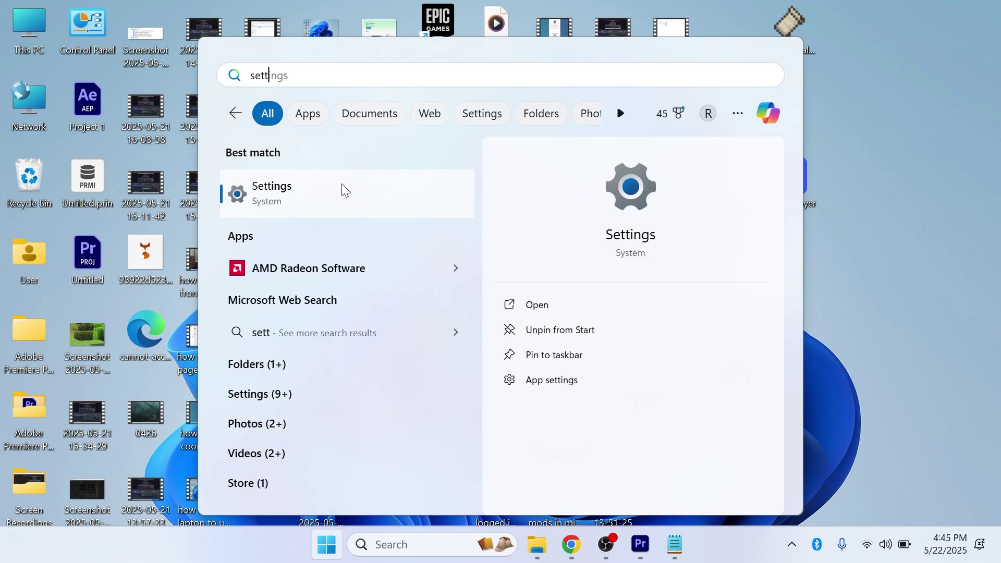
{"action": "left_click", "coordinate": [330, 201]}
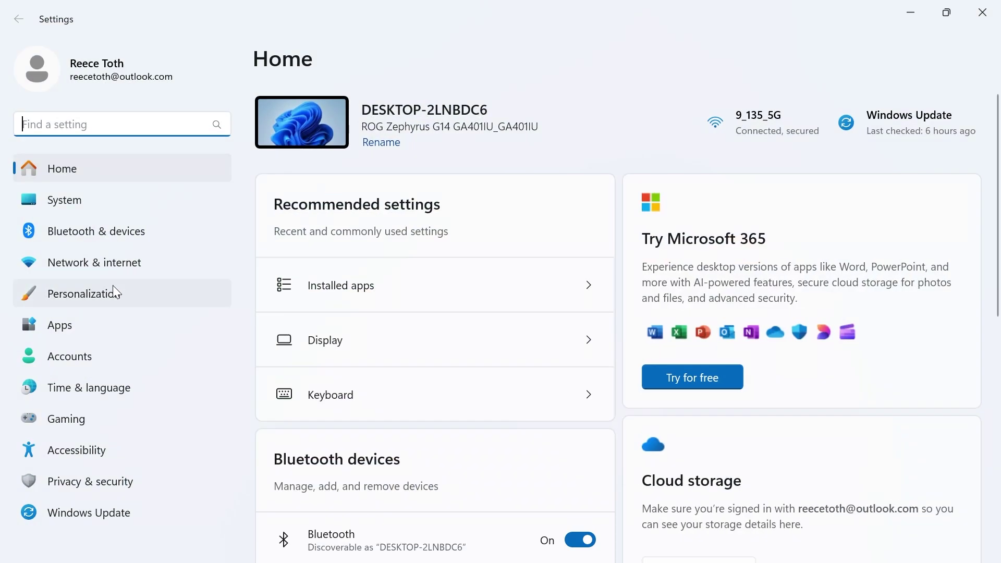
{"action": "left_click", "coordinate": [75, 516]}
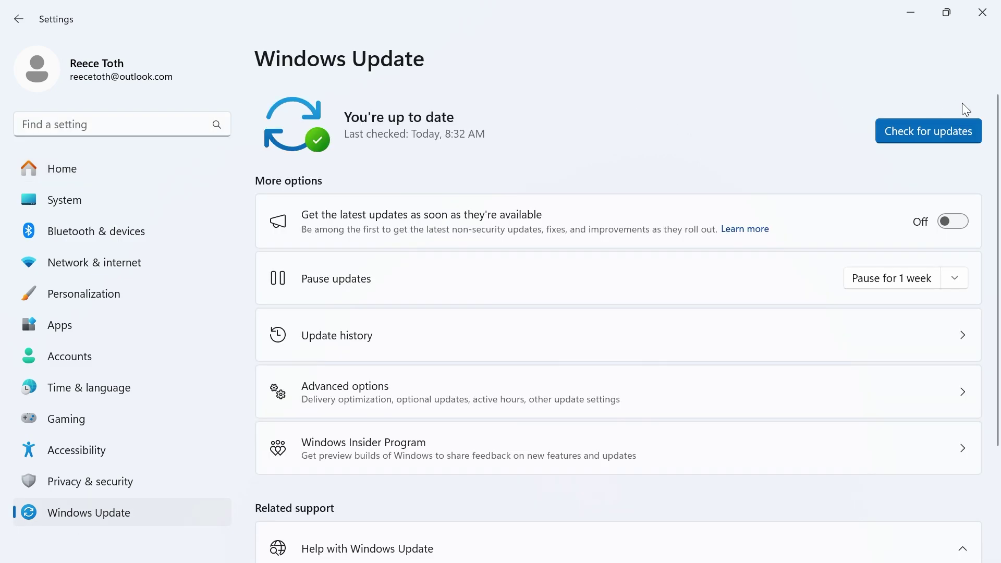
{"action": "left_click", "coordinate": [921, 134]}
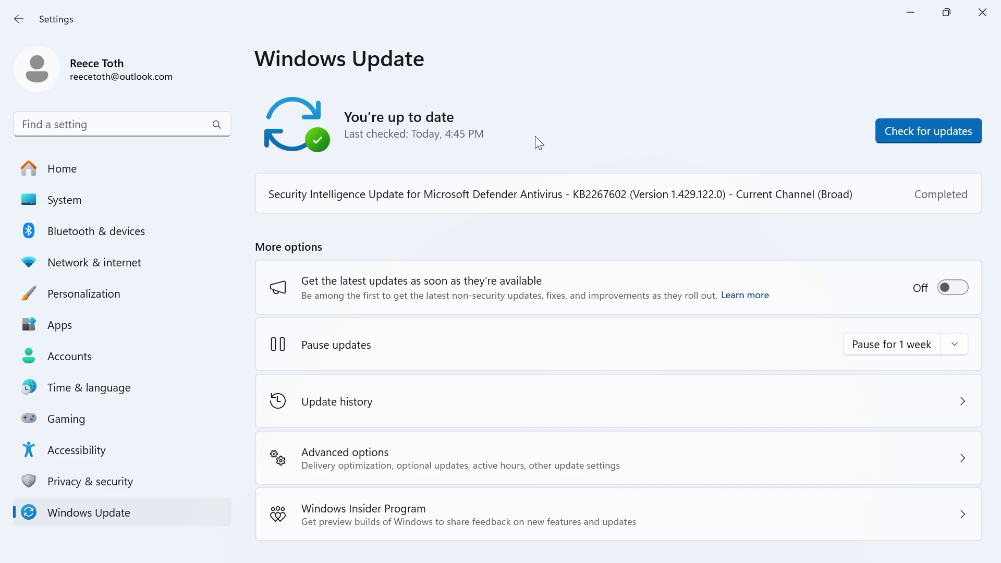
- Go to the Startup apps list under Apps in Settings
{"action": "left_click", "coordinate": [96, 332]}
{"action": "scroll", "coordinate": [425, 279], "scroll_direction": "down", "scroll_amount": 1}
{"action": "scroll", "coordinate": [318, 515], "scroll_direction": "up", "scroll_amount": 1}
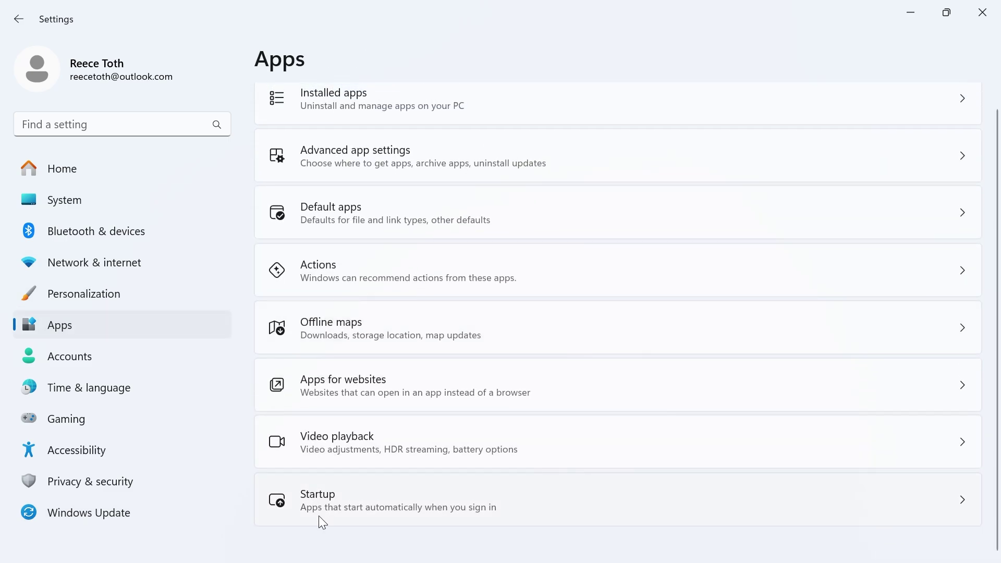
{"action": "left_click", "coordinate": [349, 513]}
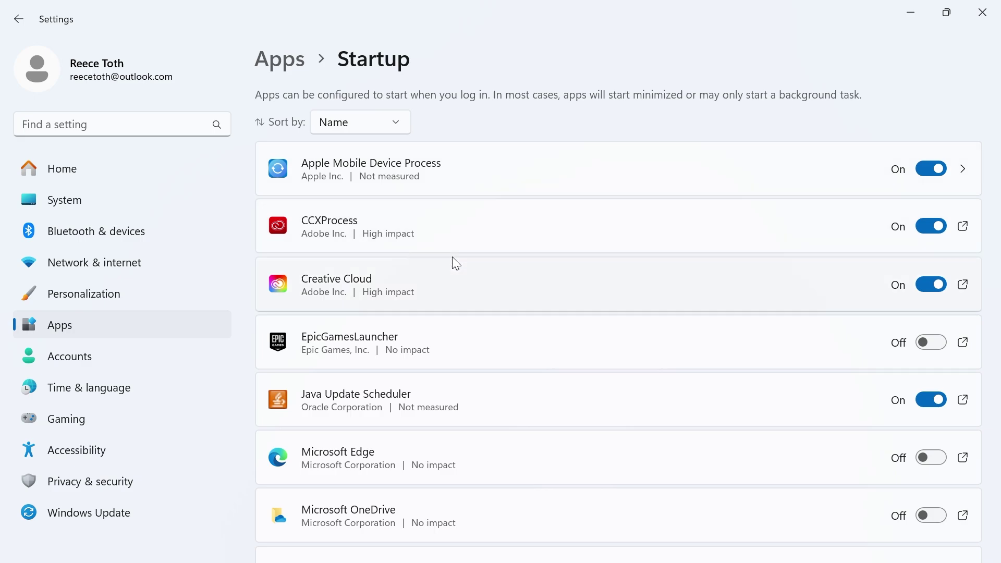
- Switch off Apple Mobile Device Process, CCXProcess, Creative Cloud and Java Update Scheduler, then close Settings
{"action": "left_click", "coordinate": [932, 170]}
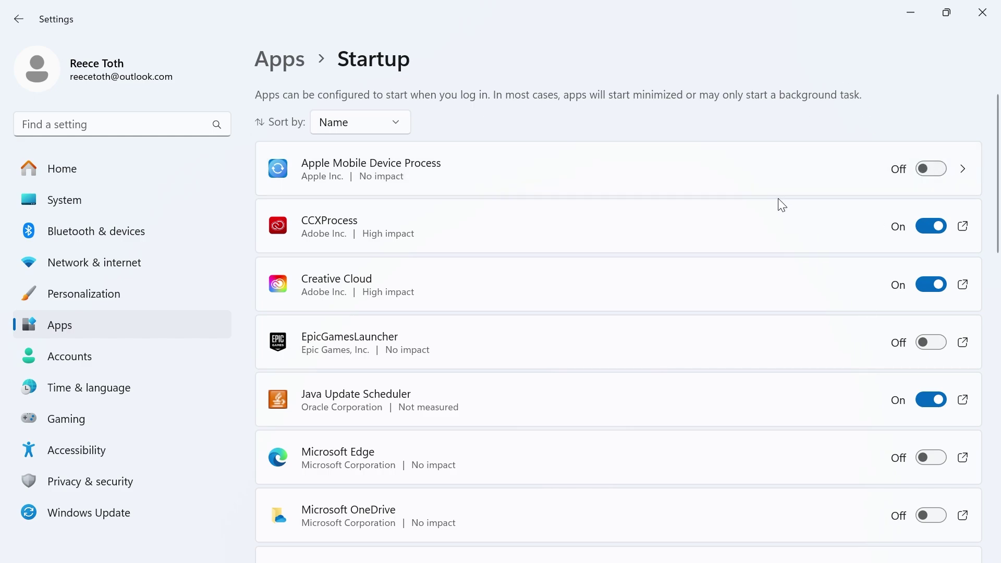
{"action": "scroll", "coordinate": [778, 199], "scroll_direction": "down", "scroll_amount": 1}
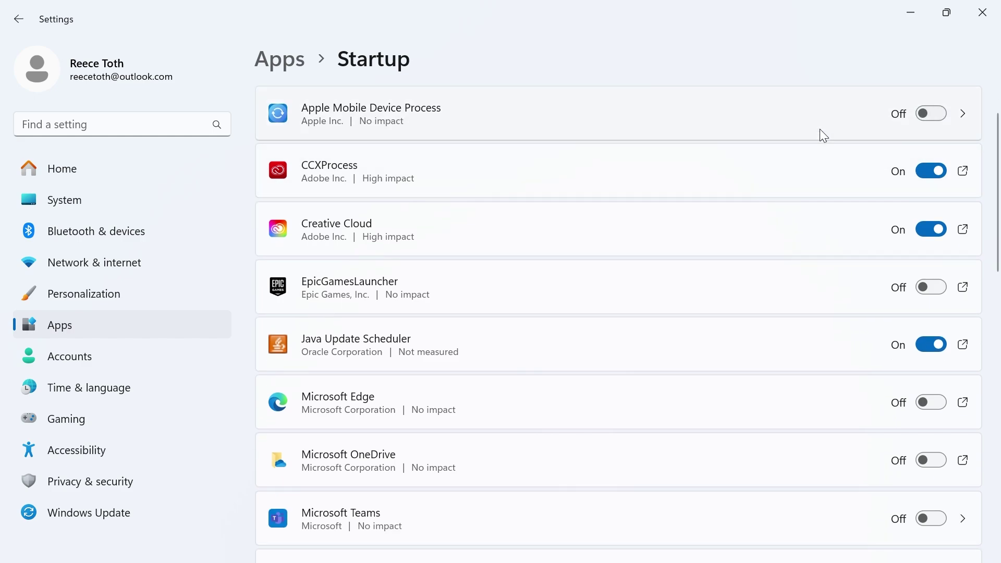
{"action": "left_click", "coordinate": [933, 170]}
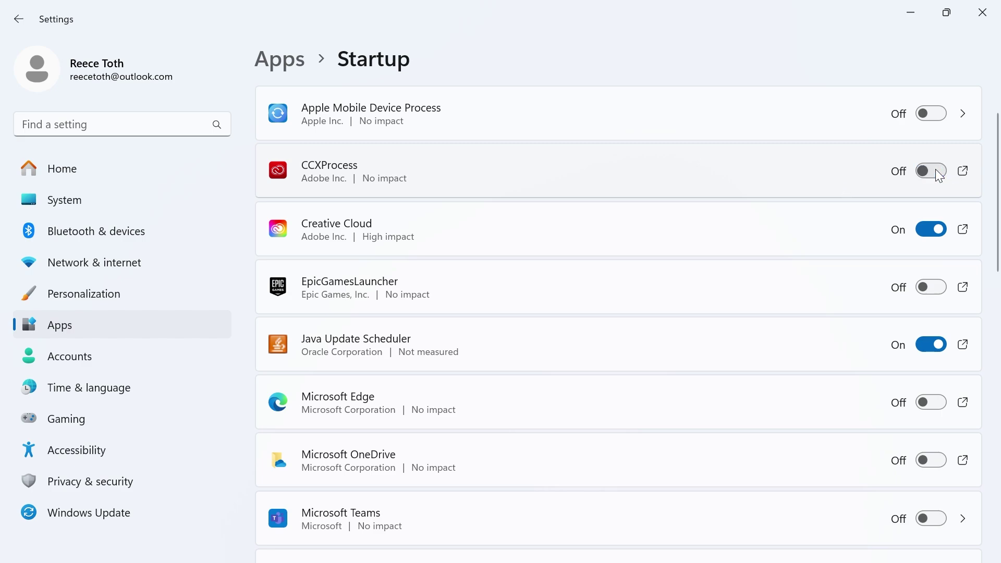
{"action": "left_click", "coordinate": [930, 230]}
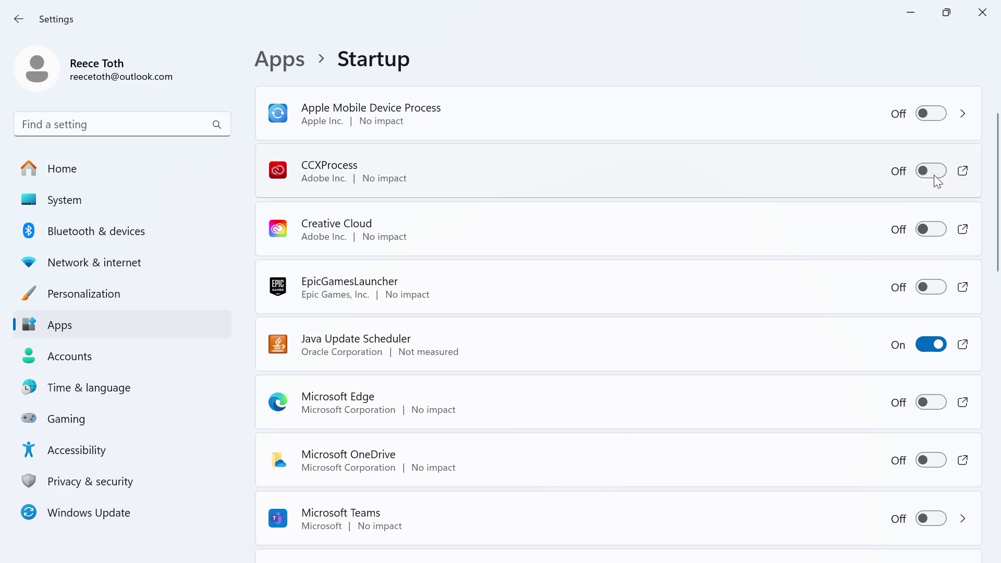
{"action": "scroll", "coordinate": [911, 238], "scroll_direction": "down", "scroll_amount": 1}
{"action": "left_click", "coordinate": [932, 285]}
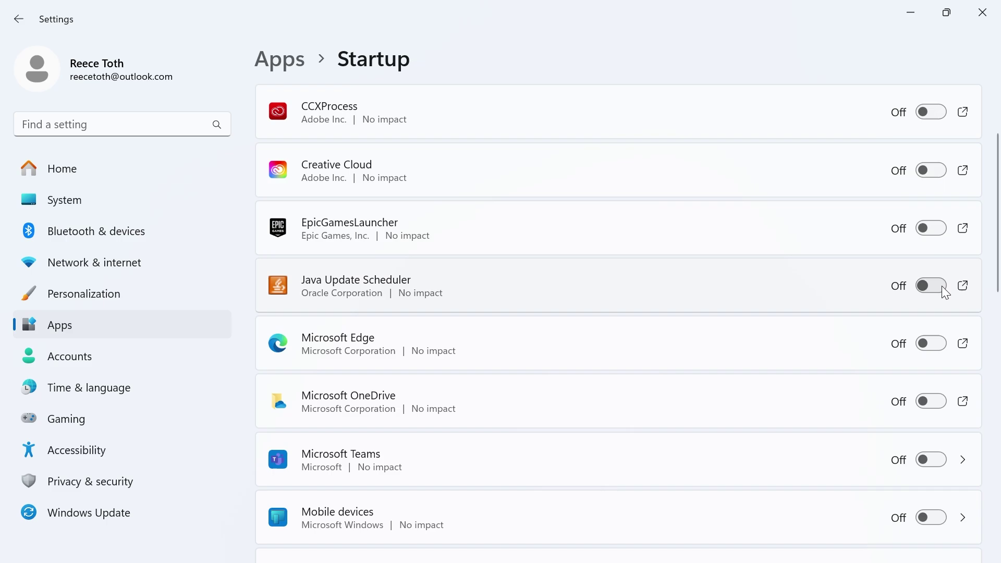
{"action": "scroll", "coordinate": [865, 331], "scroll_direction": "down", "scroll_amount": 5}
{"action": "scroll", "coordinate": [863, 331], "scroll_direction": "down", "scroll_amount": 7}
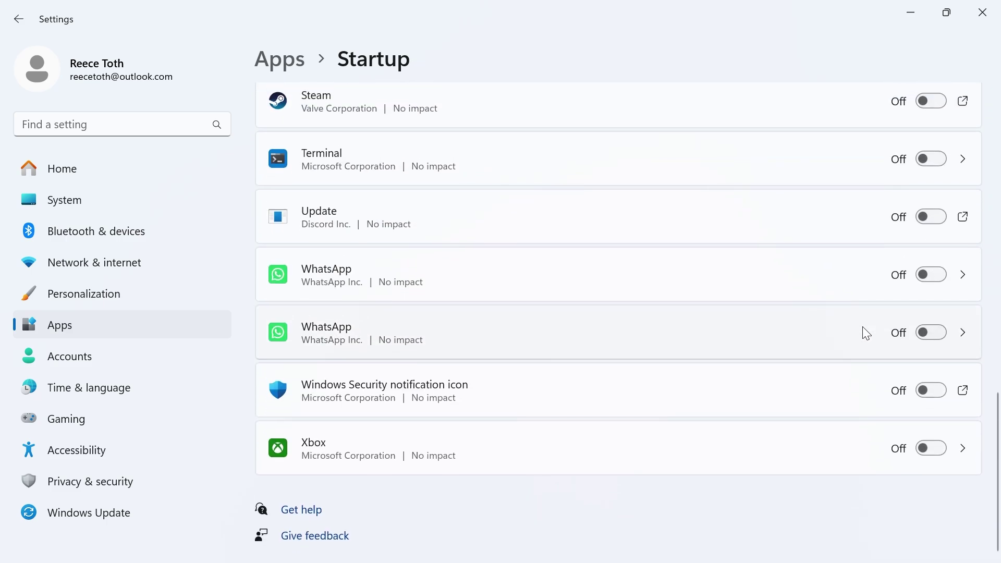
{"action": "scroll", "coordinate": [896, 276], "scroll_direction": "up", "scroll_amount": 13}
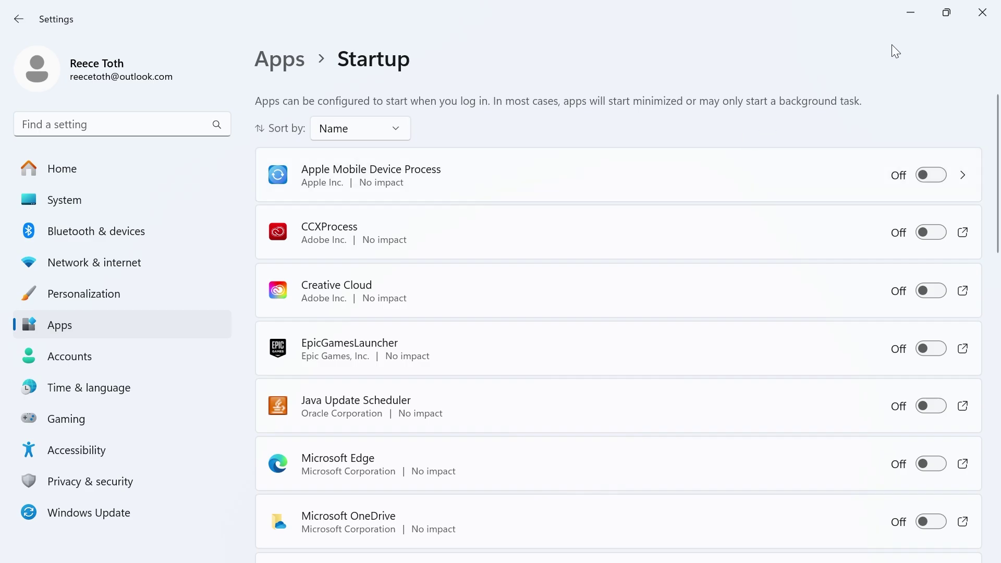
{"action": "left_click", "coordinate": [982, 12]}
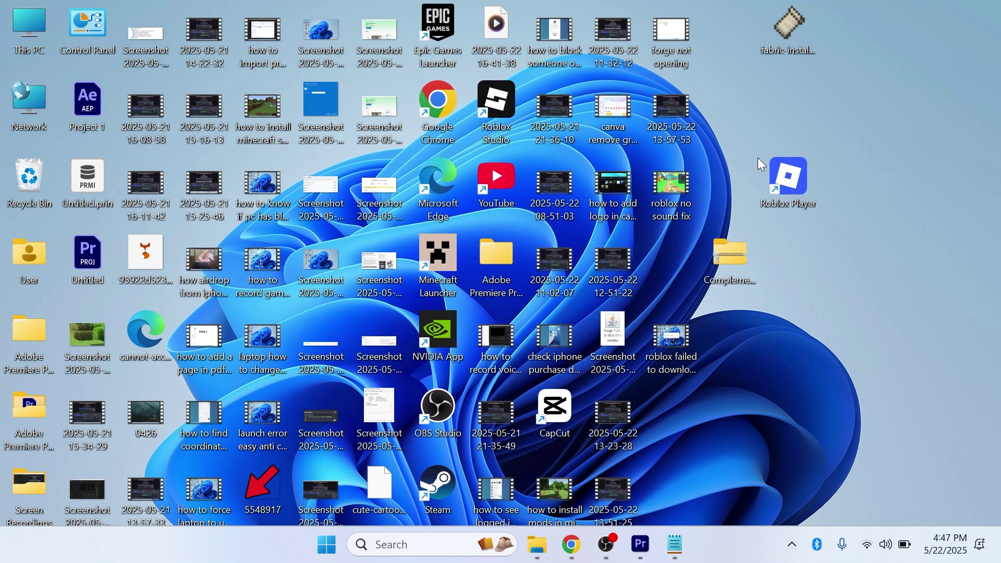
- Search Google for malwarebytes in Chrome and download the free installer from the official site
{"action": "left_click", "coordinate": [571, 544]}
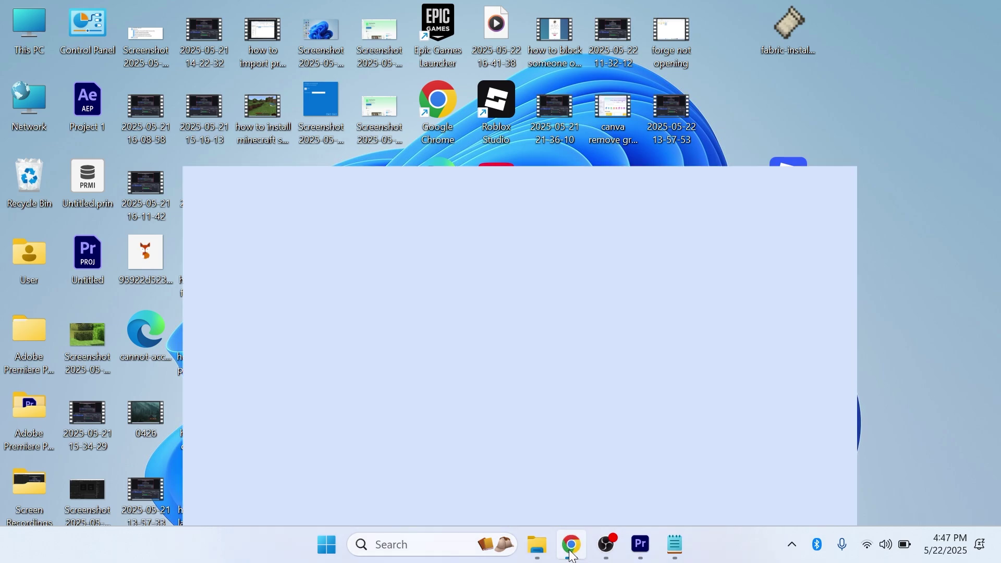
{"action": "type", "text": "malwarebytes"}
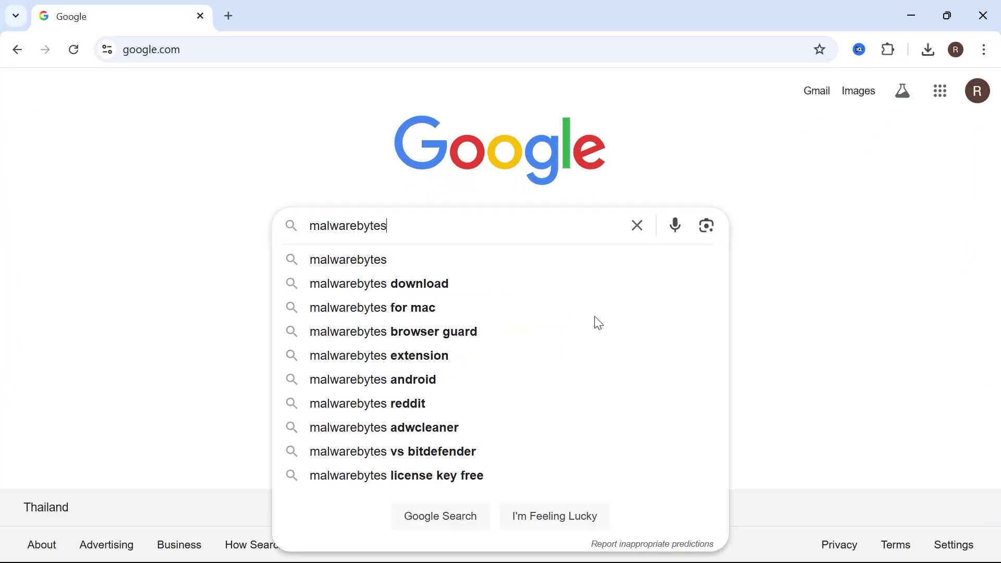
{"action": "key", "text": "Return"}
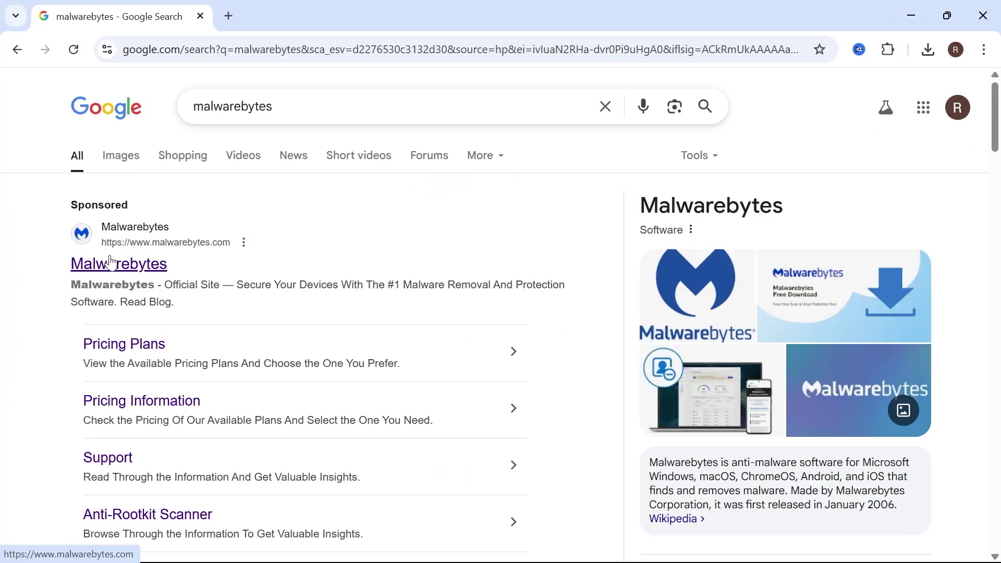
{"action": "left_click", "coordinate": [116, 266]}
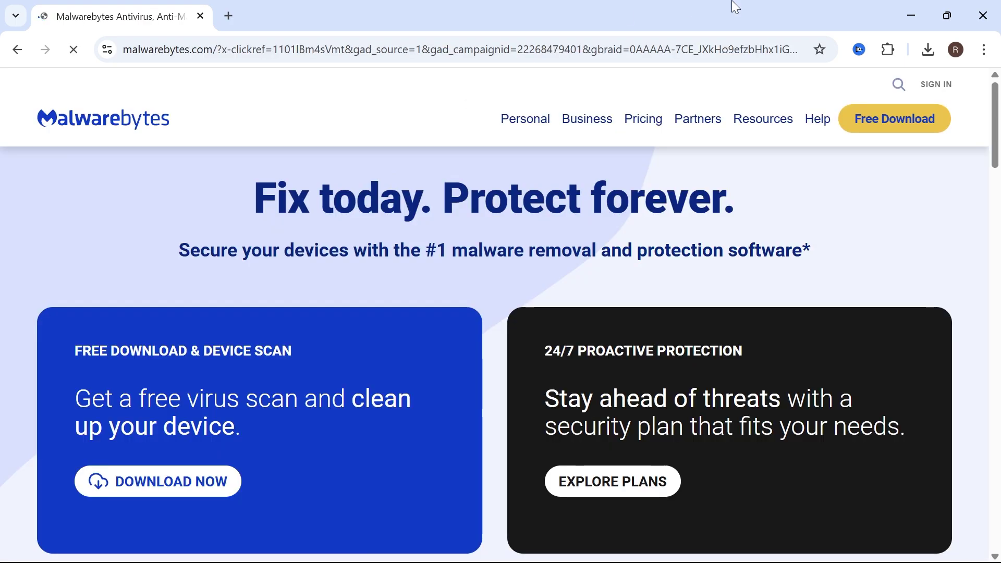
{"action": "left_click", "coordinate": [895, 125]}
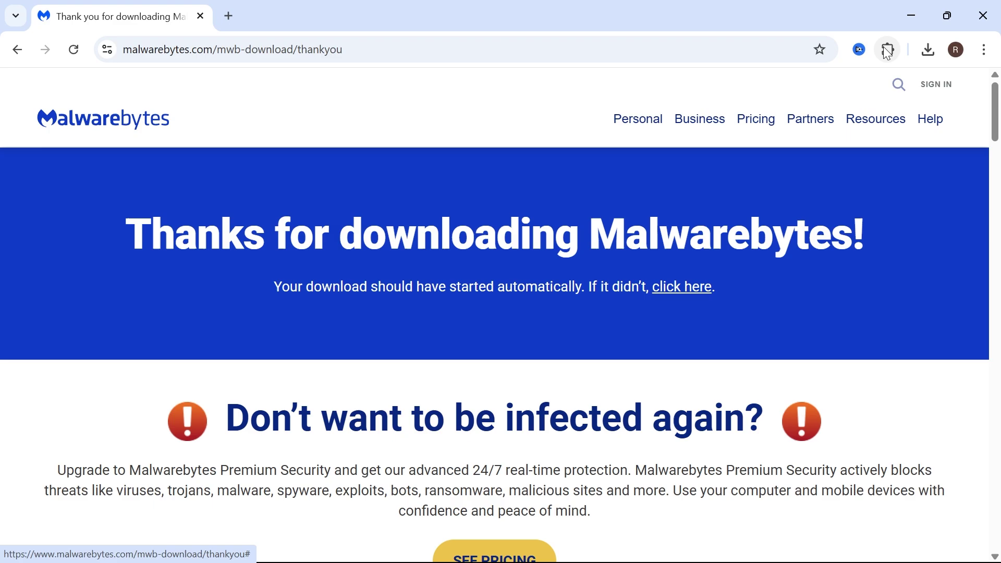
{"action": "left_click", "coordinate": [929, 50]}
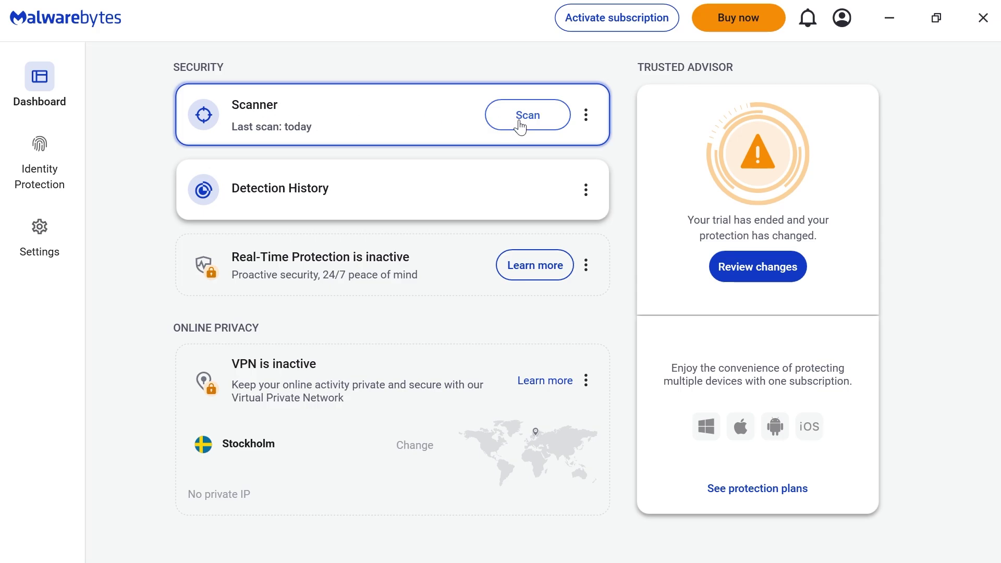
- Start a Threat Scan from the Malwarebytes Dashboard and leave it running behind the desktop
{"action": "left_click", "coordinate": [529, 126]}
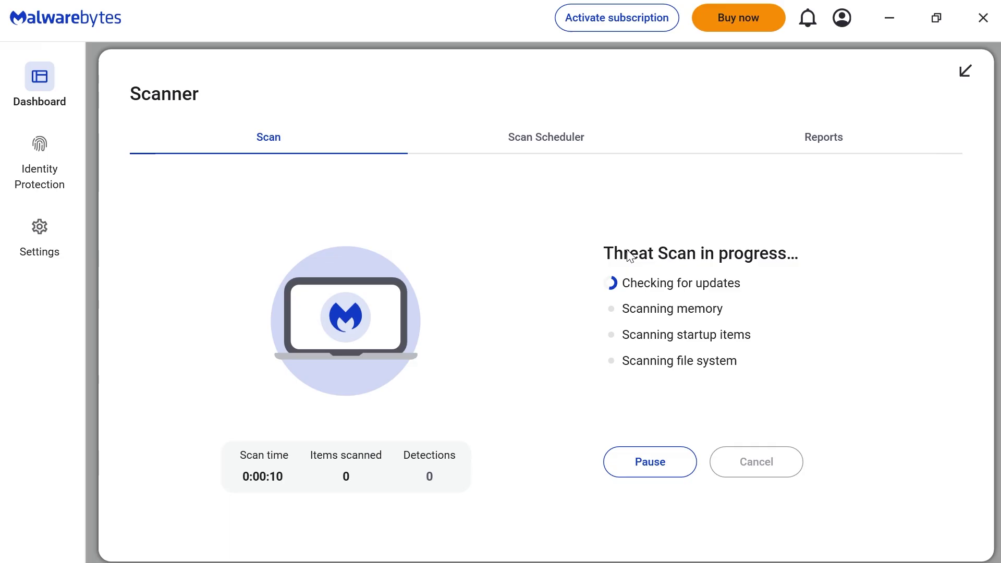
{"action": "key", "text": "super+d"}
- Launch System Configuration by running msconfig from the Run dialog
{"action": "left_click", "coordinate": [309, 540]}
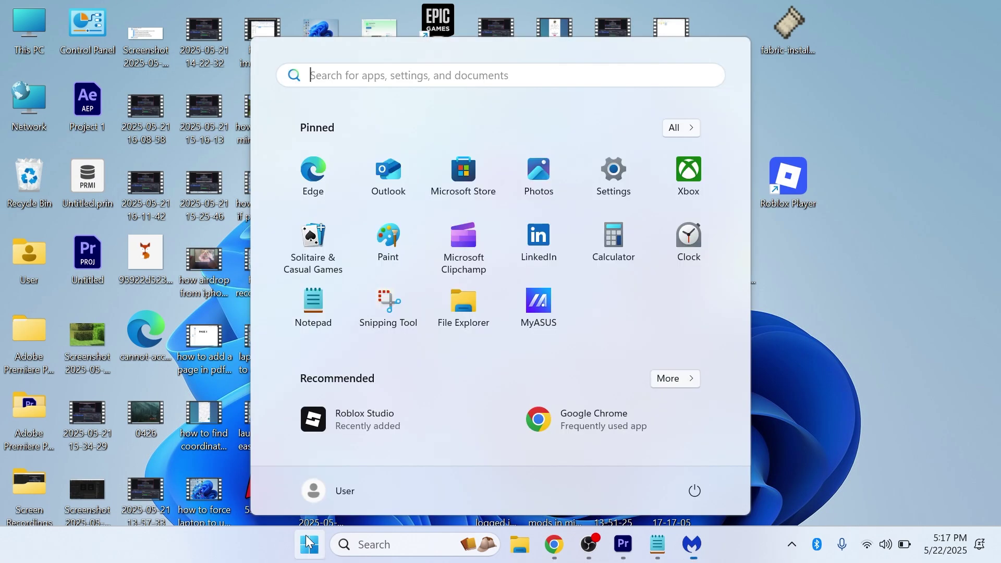
{"action": "type", "text": "run"}
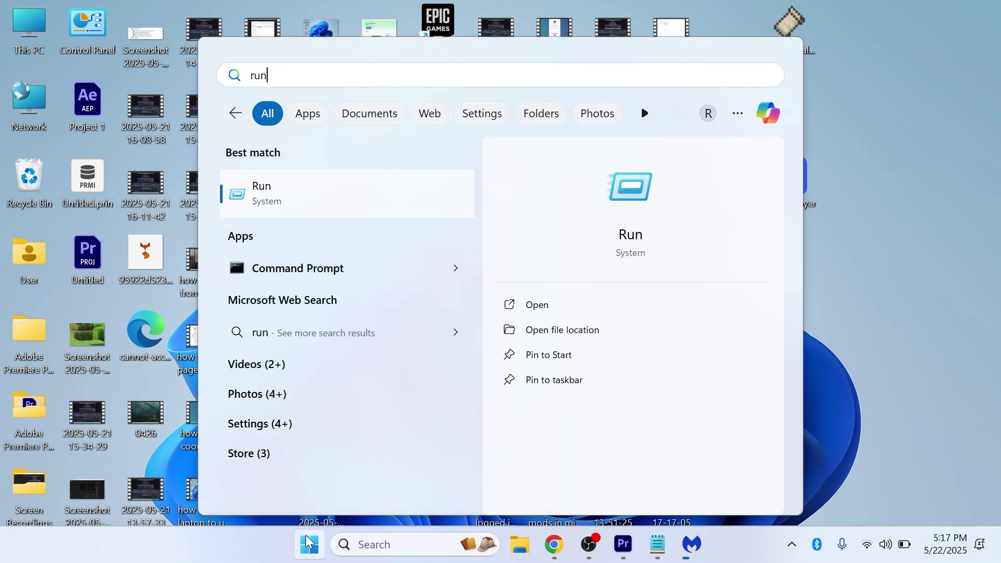
{"action": "left_click", "coordinate": [299, 189]}
{"action": "type", "text": "msconfig"}
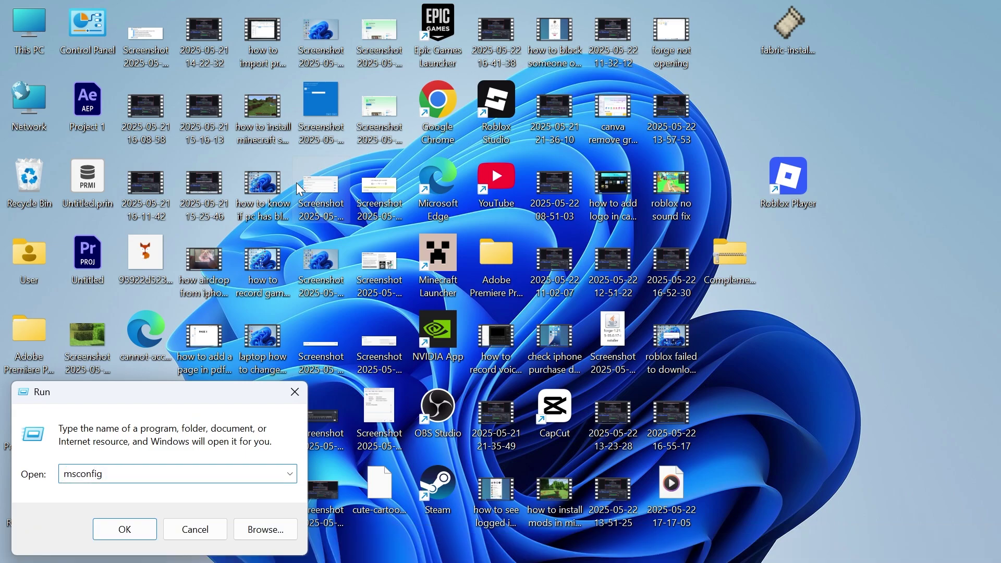
{"action": "key", "text": "Return"}
- On the Services tab hide Microsoft services, disable all the rest, apply, and close
{"action": "left_click", "coordinate": [366, 171]}
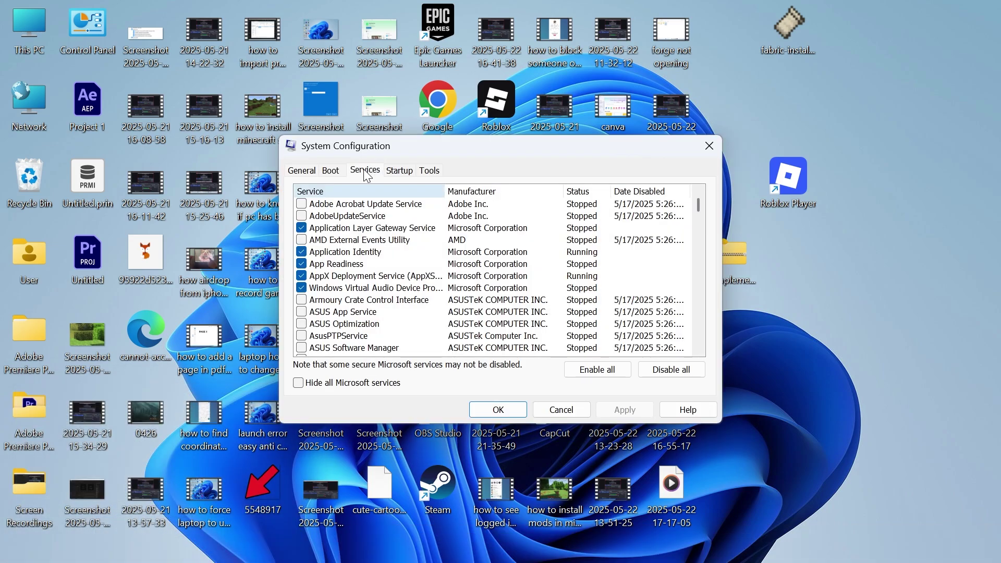
{"action": "left_click", "coordinate": [303, 383]}
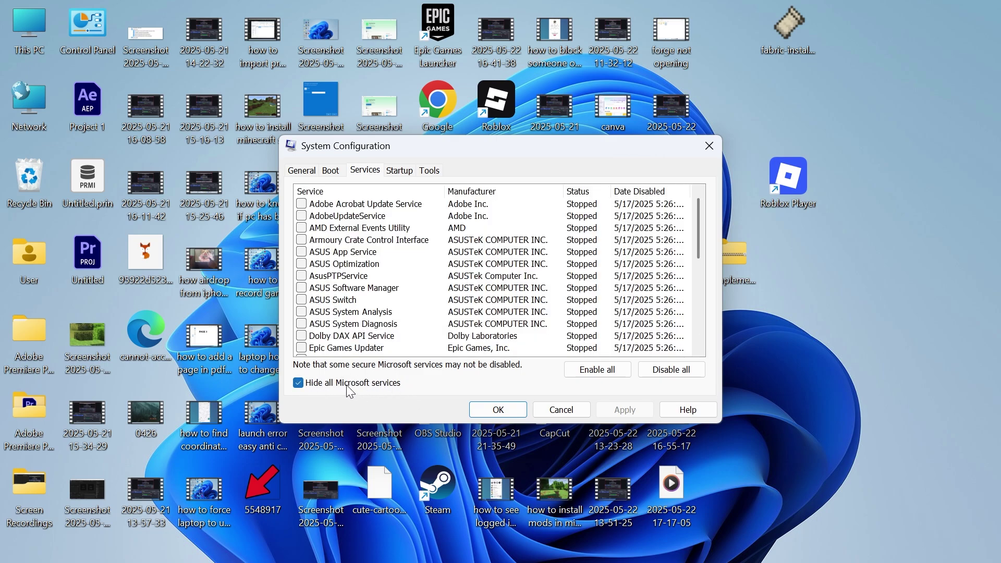
{"action": "left_click", "coordinate": [669, 373]}
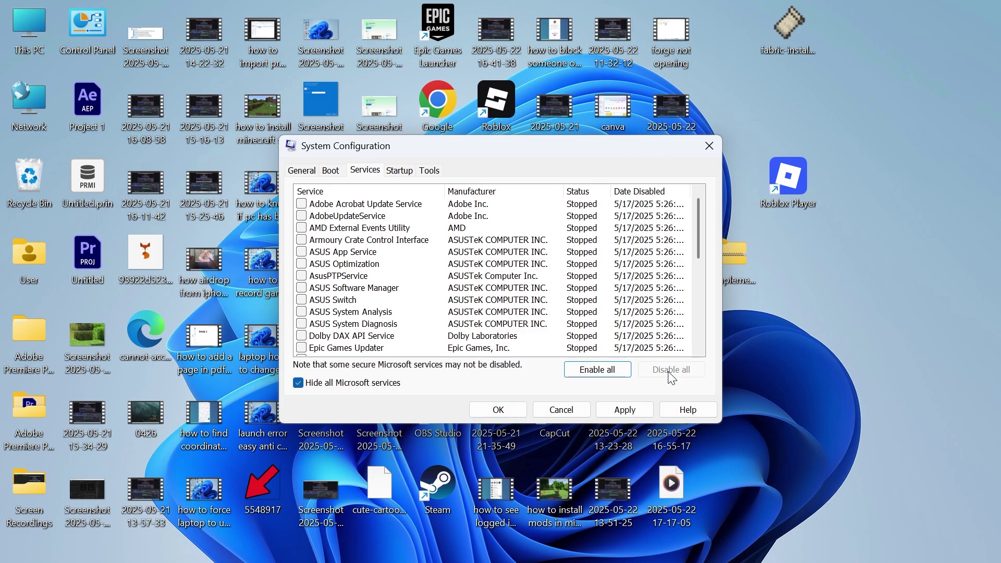
{"action": "left_click", "coordinate": [630, 412]}
{"action": "left_click", "coordinate": [704, 150]}
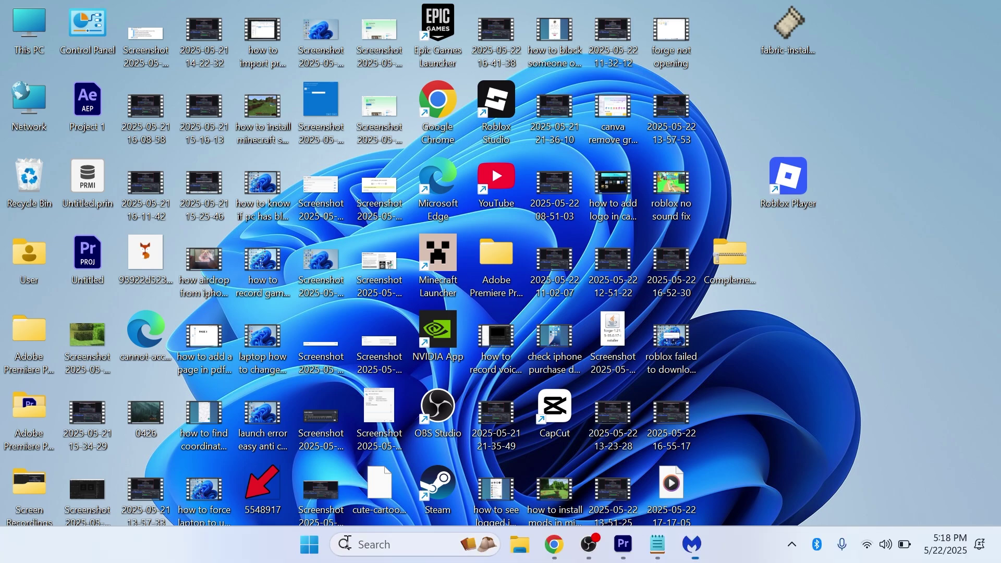
- Open the System > Recovery page in Windows Settings
{"action": "left_click", "coordinate": [311, 551]}
{"action": "type", "text": "sett"}
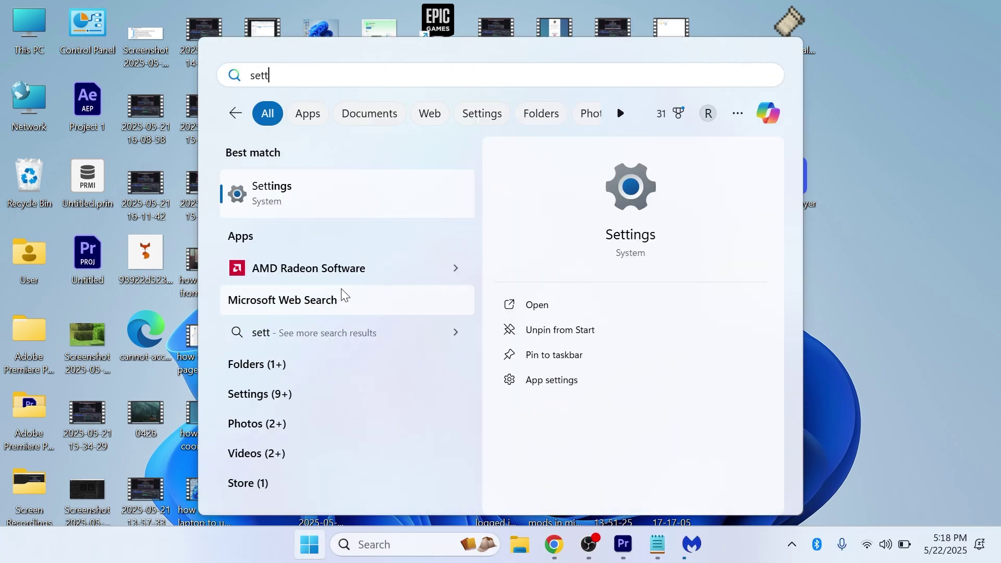
{"action": "left_click", "coordinate": [361, 201]}
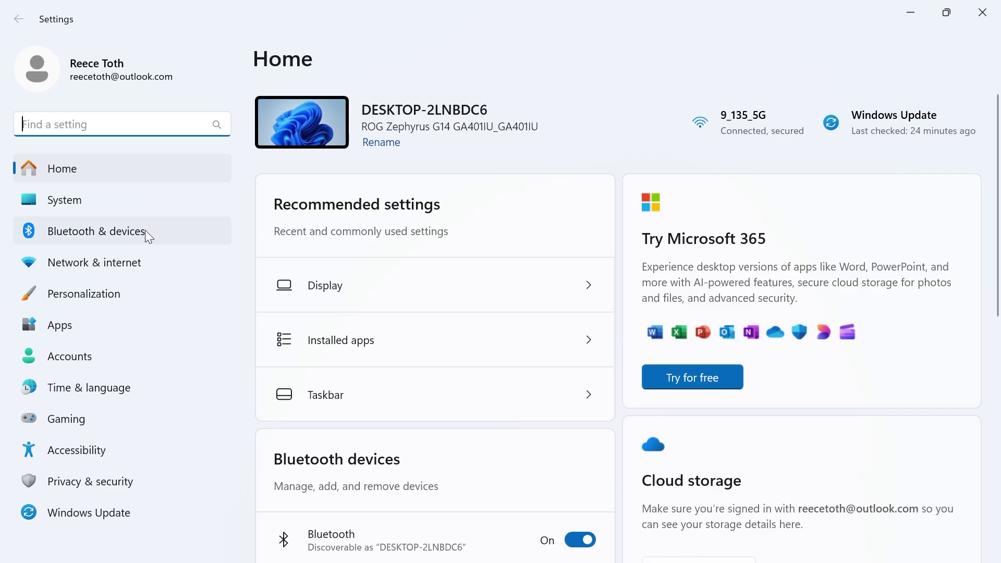
{"action": "left_click", "coordinate": [148, 207]}
{"action": "scroll", "coordinate": [444, 325], "scroll_direction": "down", "scroll_amount": 5}
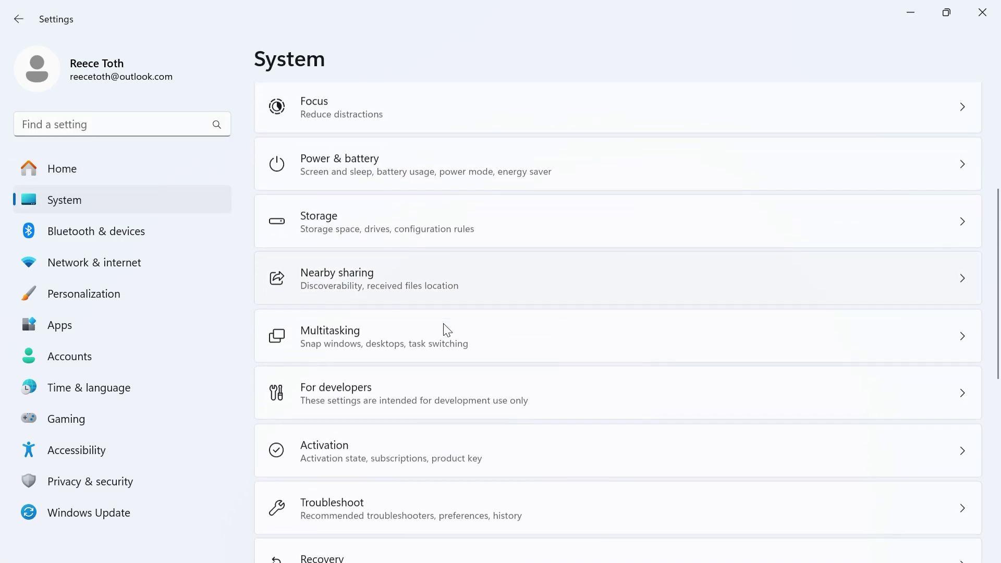
{"action": "scroll", "coordinate": [344, 406], "scroll_direction": "down", "scroll_amount": 3}
{"action": "left_click", "coordinate": [344, 407]}
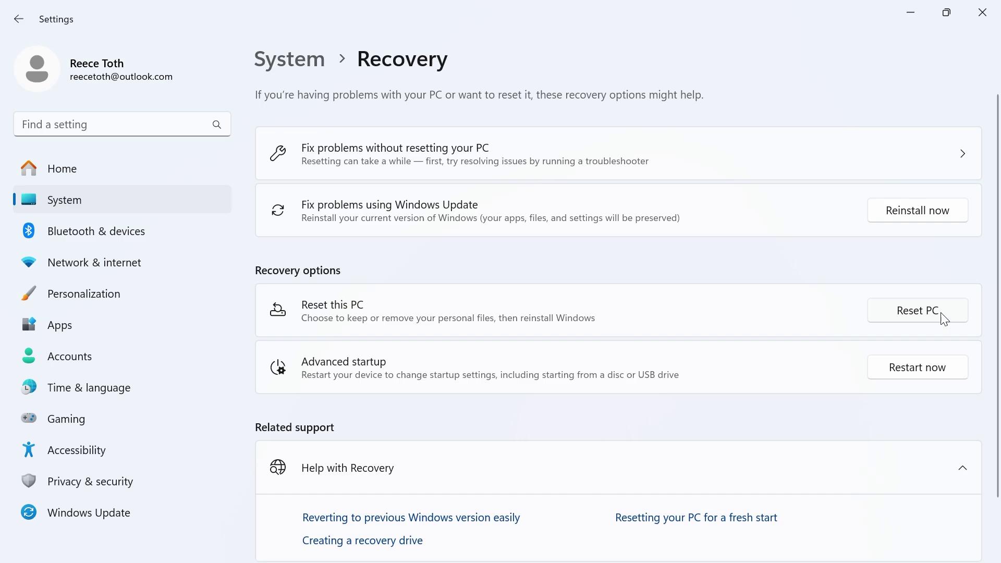
- Start Reset this PC, pick Keep my files and Cloud download, then cancel
{"action": "left_click", "coordinate": [914, 317]}
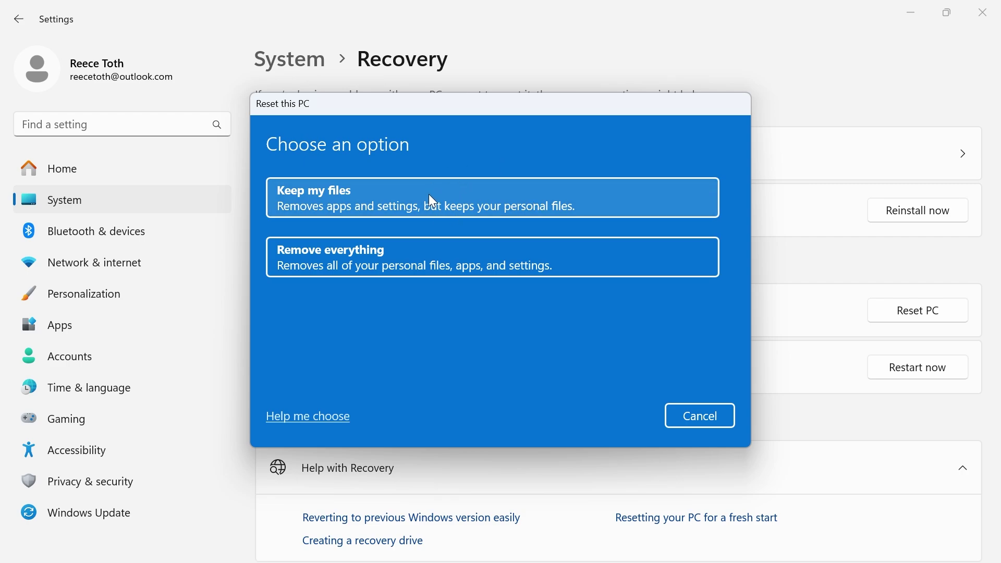
{"action": "left_click", "coordinate": [341, 192]}
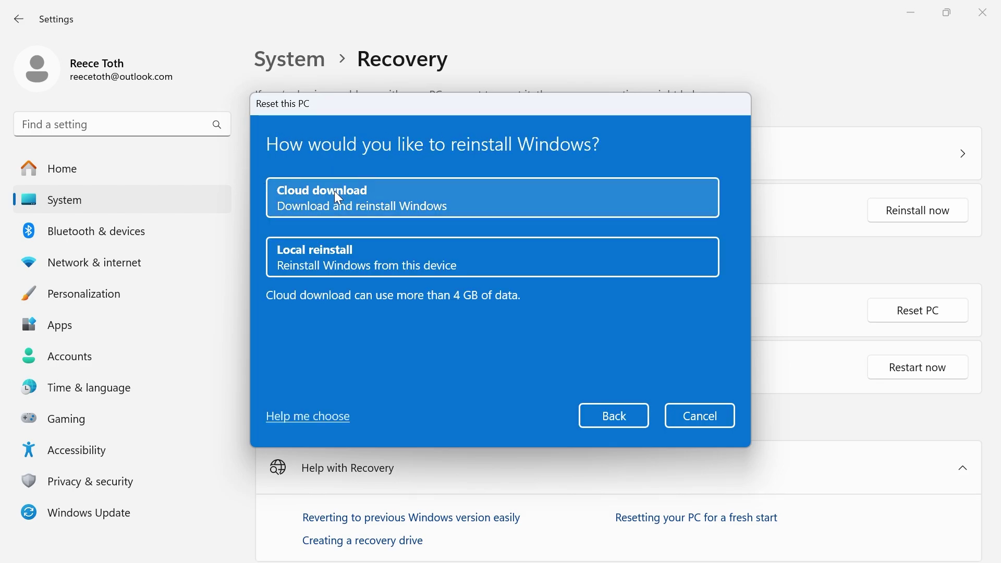
{"action": "left_click", "coordinate": [337, 197]}
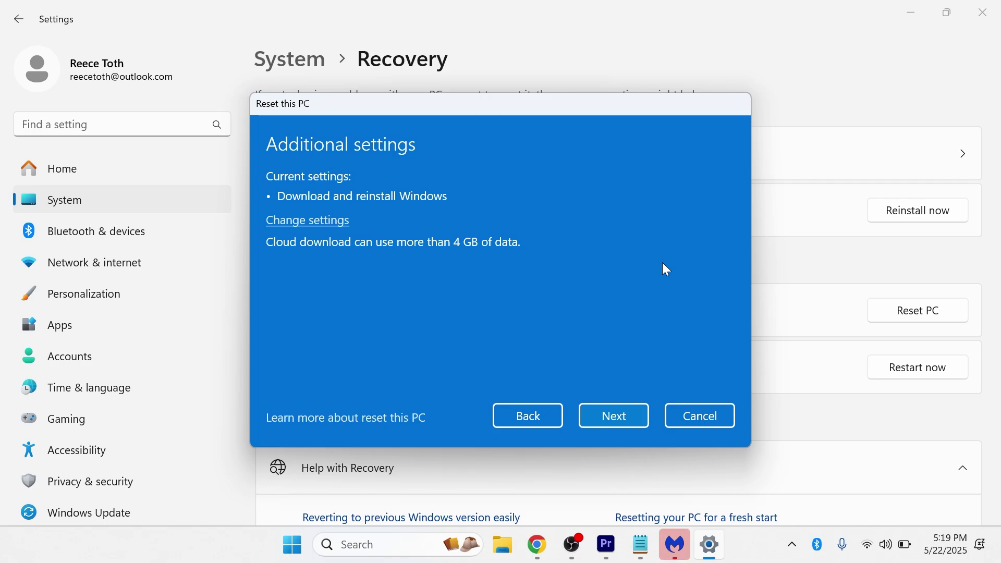
{"action": "left_click", "coordinate": [701, 417]}
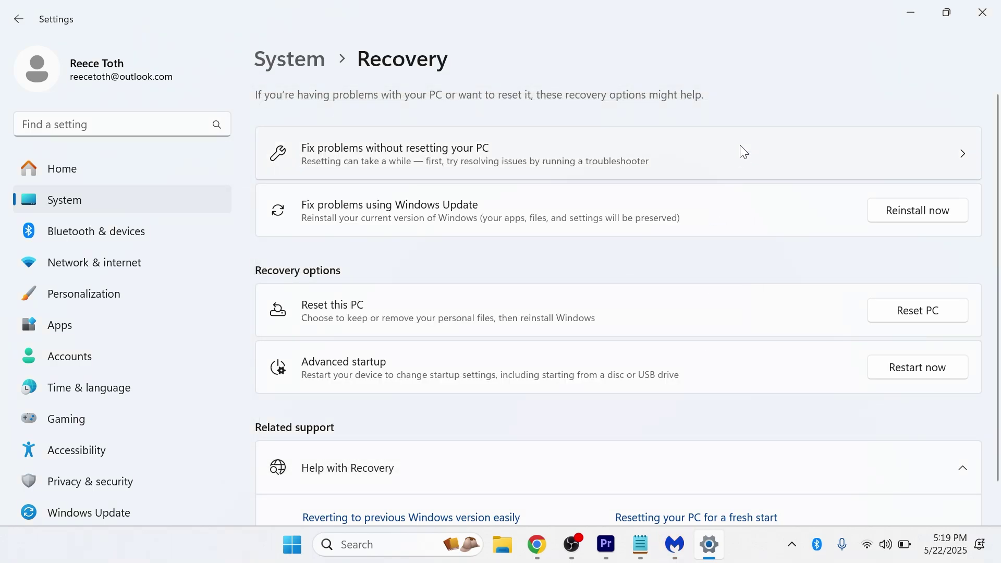